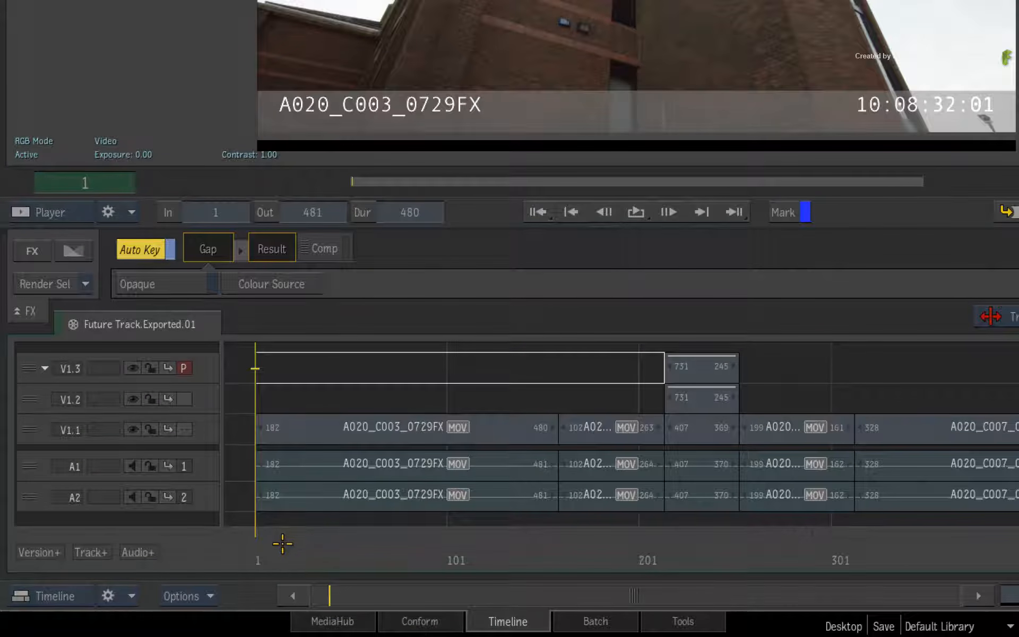
Reveal the segment and clip metadata of the first A020_C003_0729FX segment on track V1.1
left_click_drag(280, 543, 330, 478)
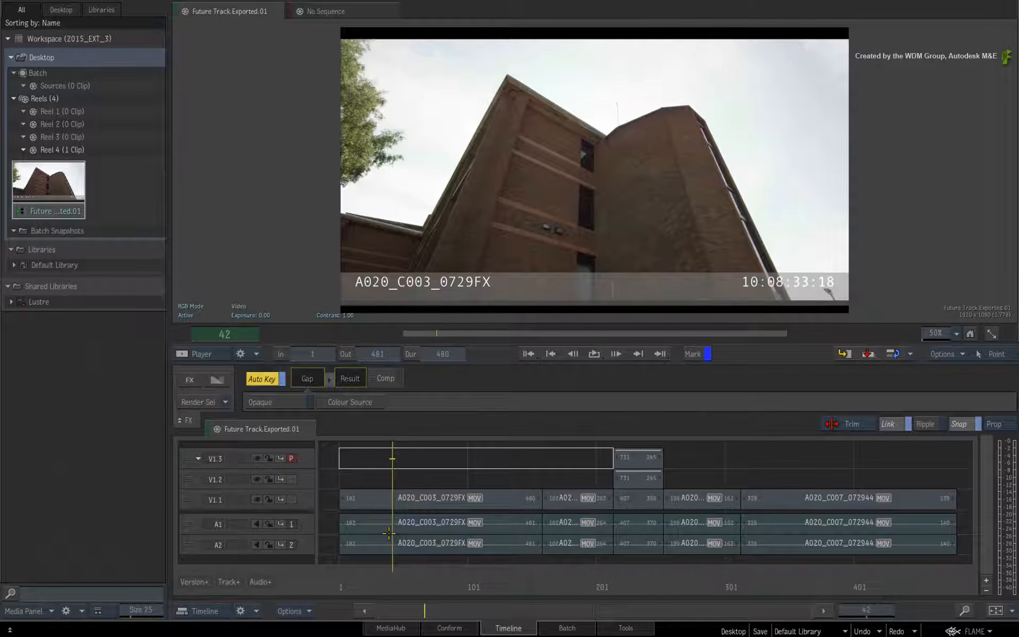
left_click_drag(388, 533, 374, 533)
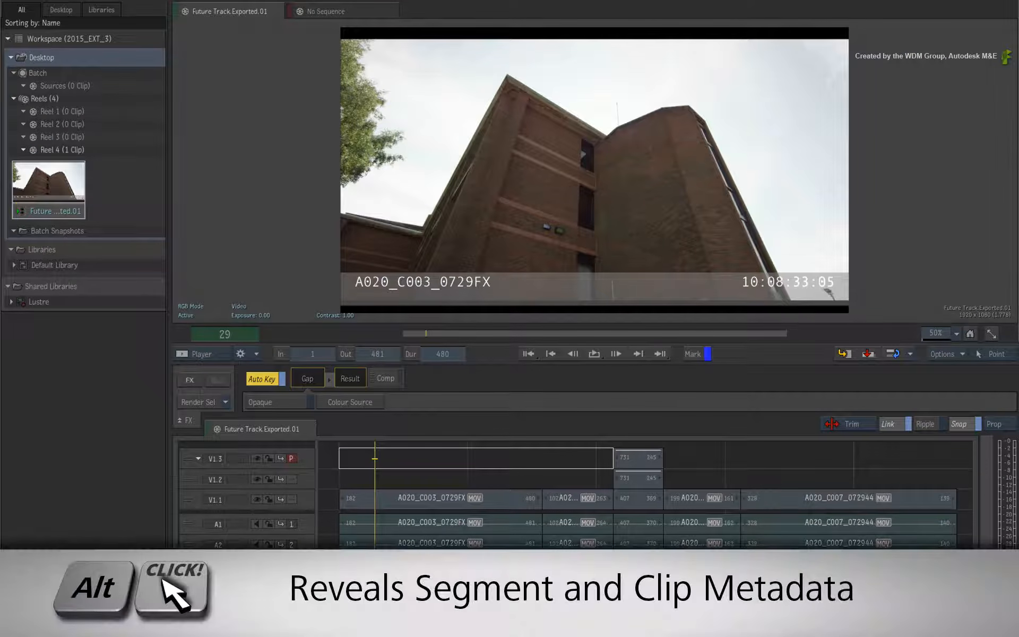
left_click(407, 502, "alt")
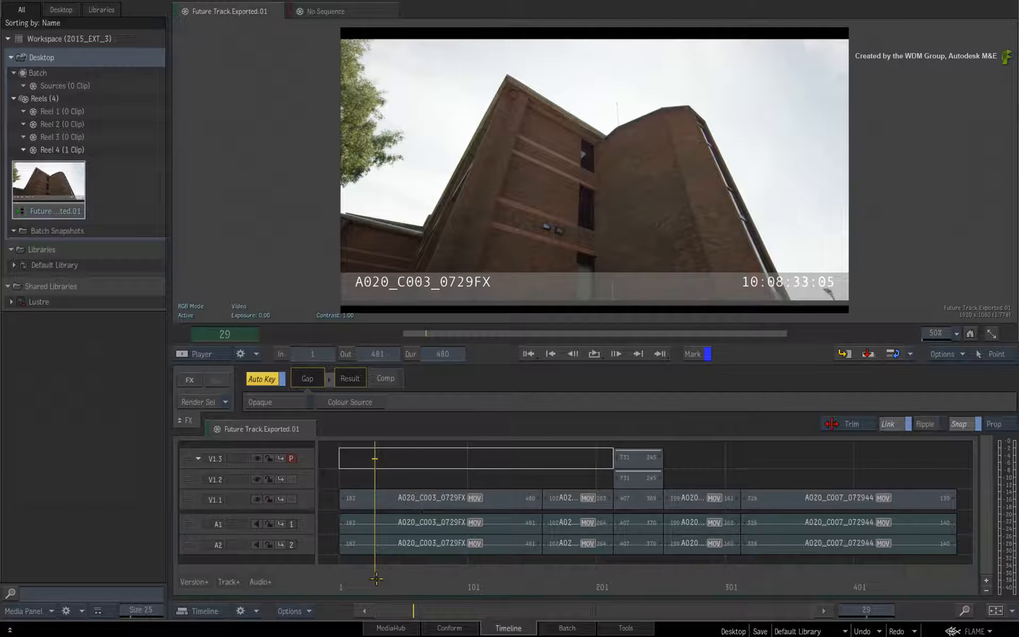
left_click_drag(376, 579, 362, 555)
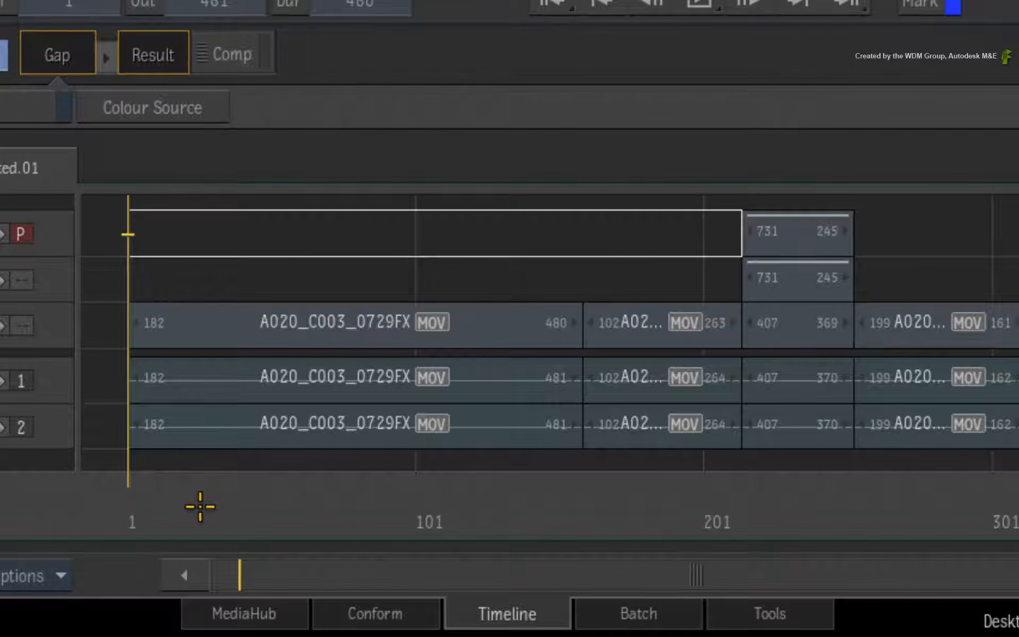
Switch to Conform and open the Future Track.Exported.01 sequence into the conform list
left_click(323, 607)
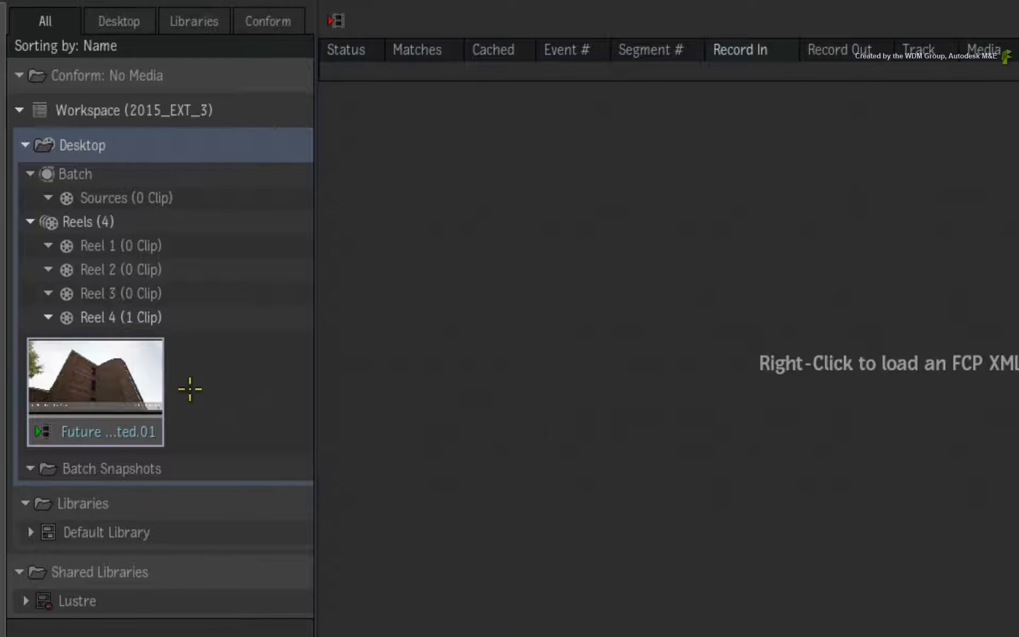
left_click(55, 205)
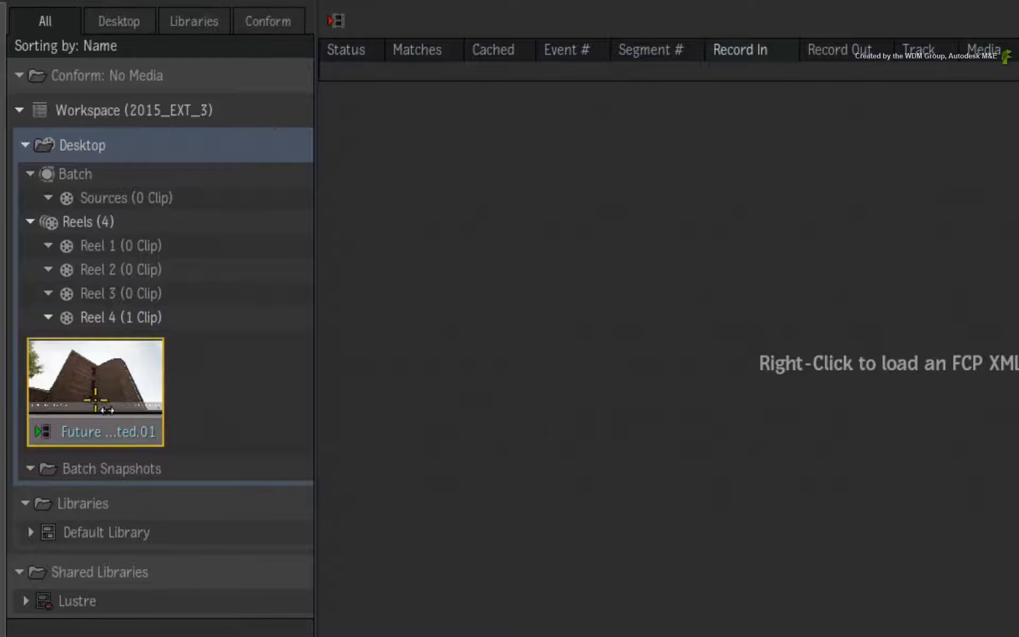
right_click(120, 385)
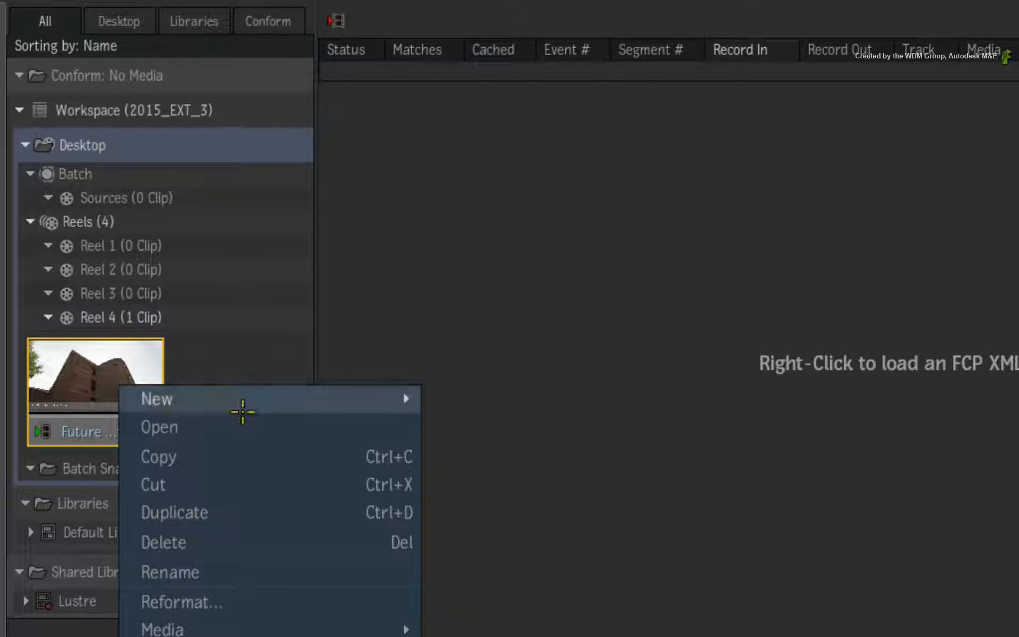
left_click(258, 426)
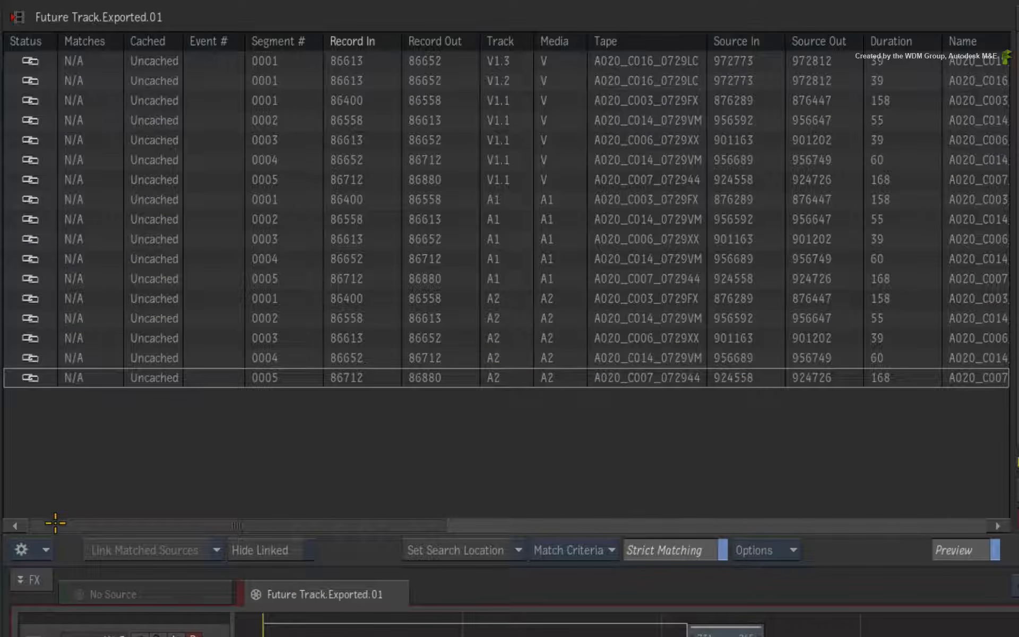
Scroll across the conform list columns to examine each source's file name and file location
left_click_drag(55, 523, 400, 573)
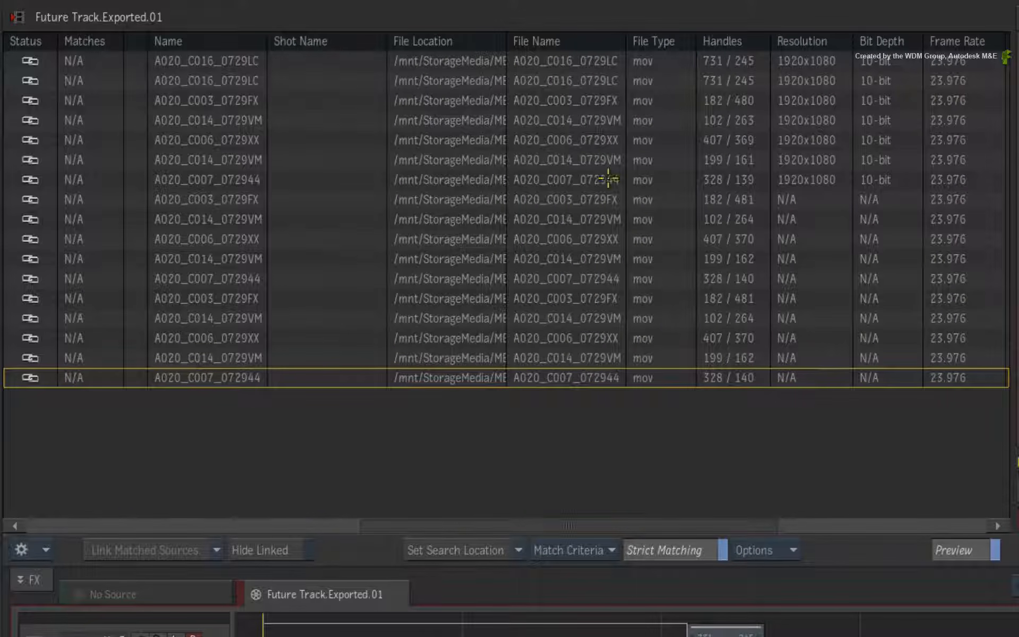
left_click_drag(506, 42, 1005, 120)
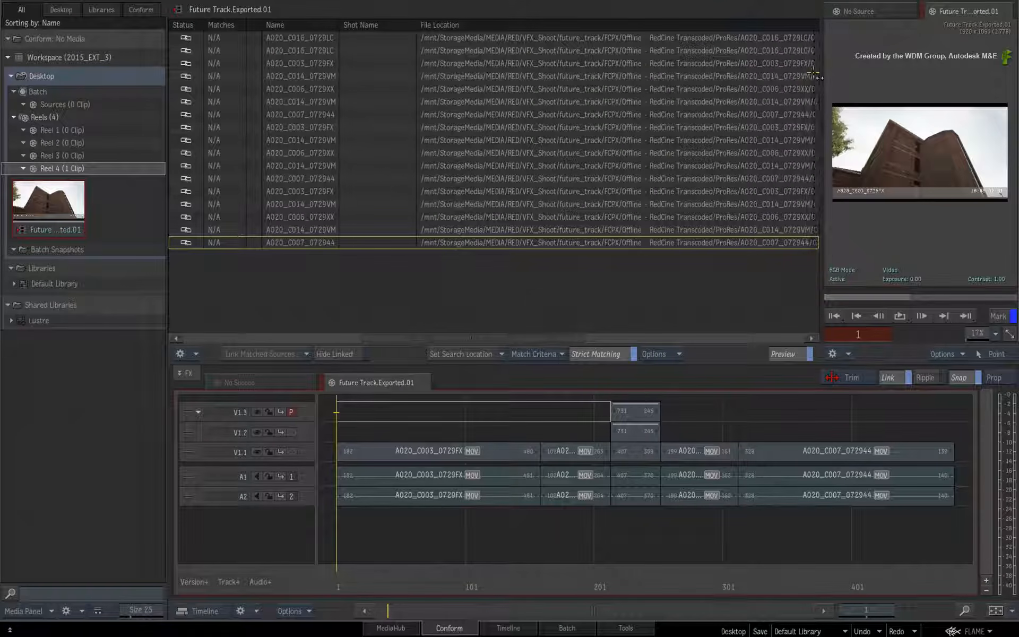
left_click_drag(816, 76, 845, 79)
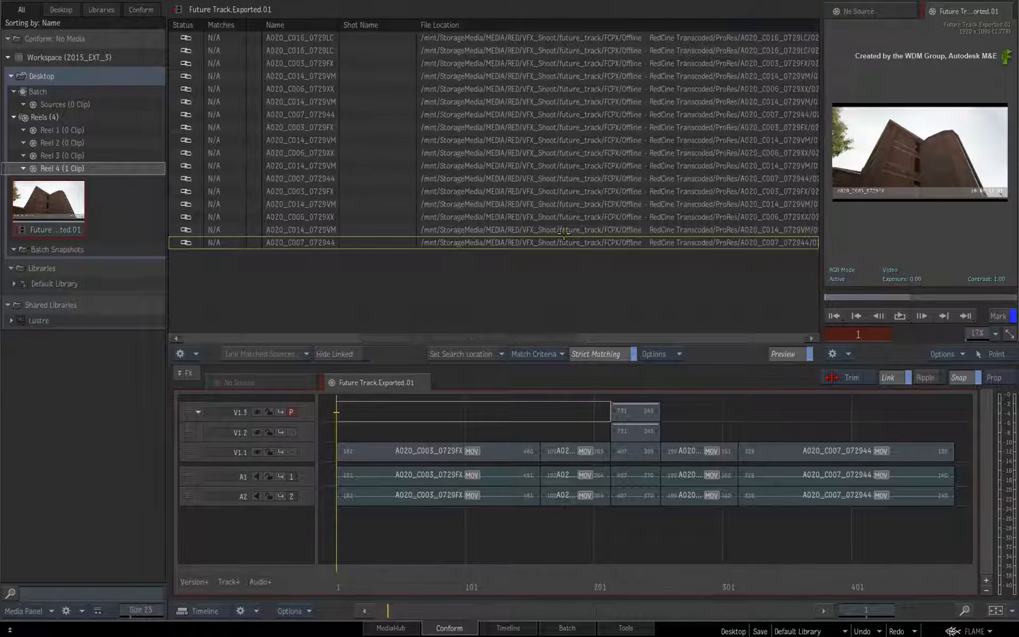
left_click_drag(479, 346, 505, 343)
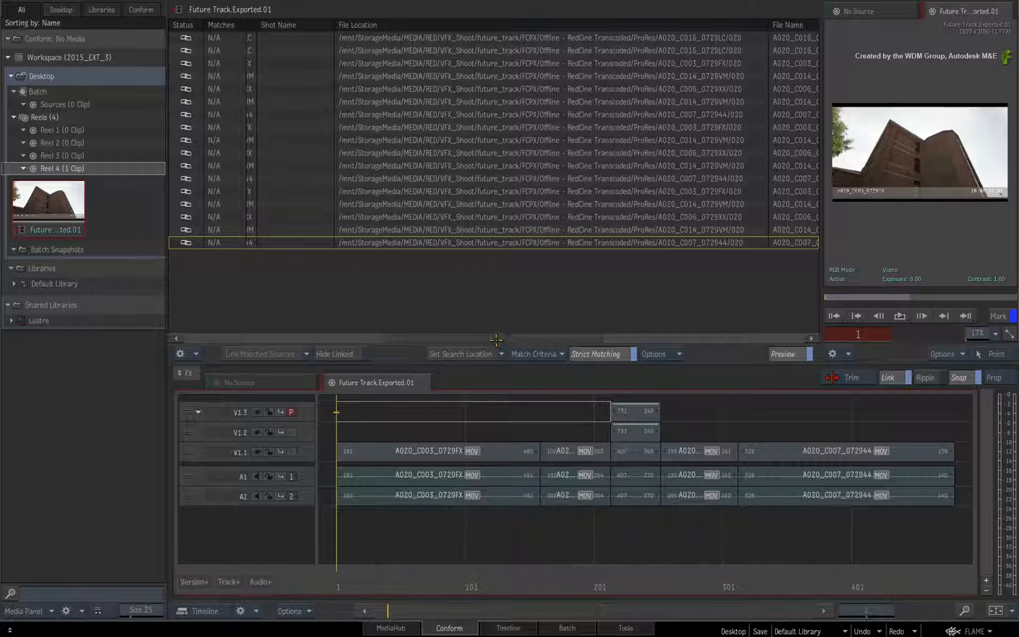
left_click_drag(493, 339, 505, 339)
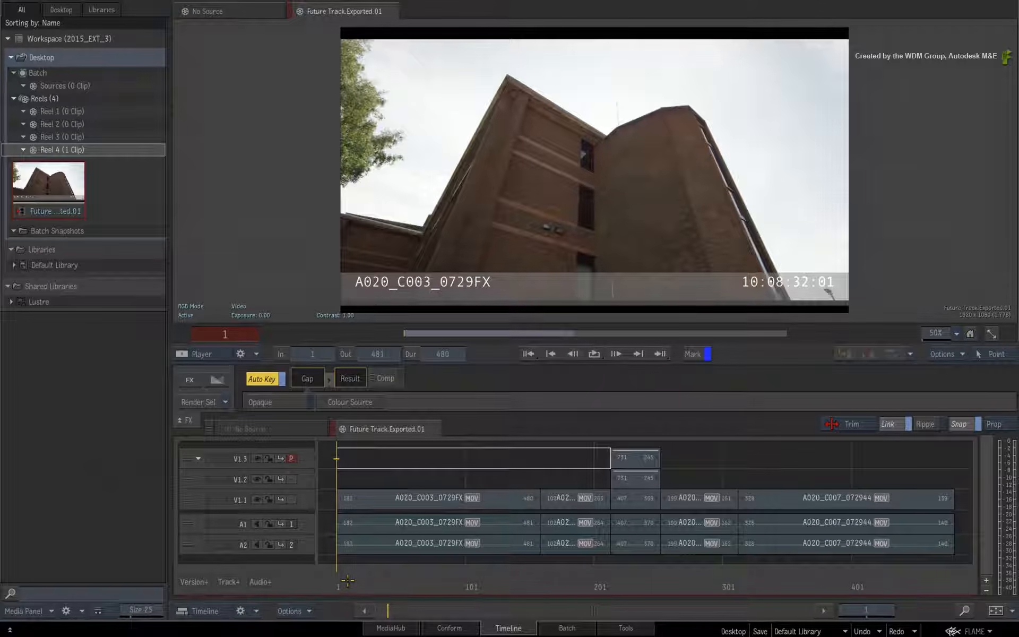
Scrub through the sequence in the timeline to review its clips, returning to frame 1
left_click_drag(348, 579, 565, 575)
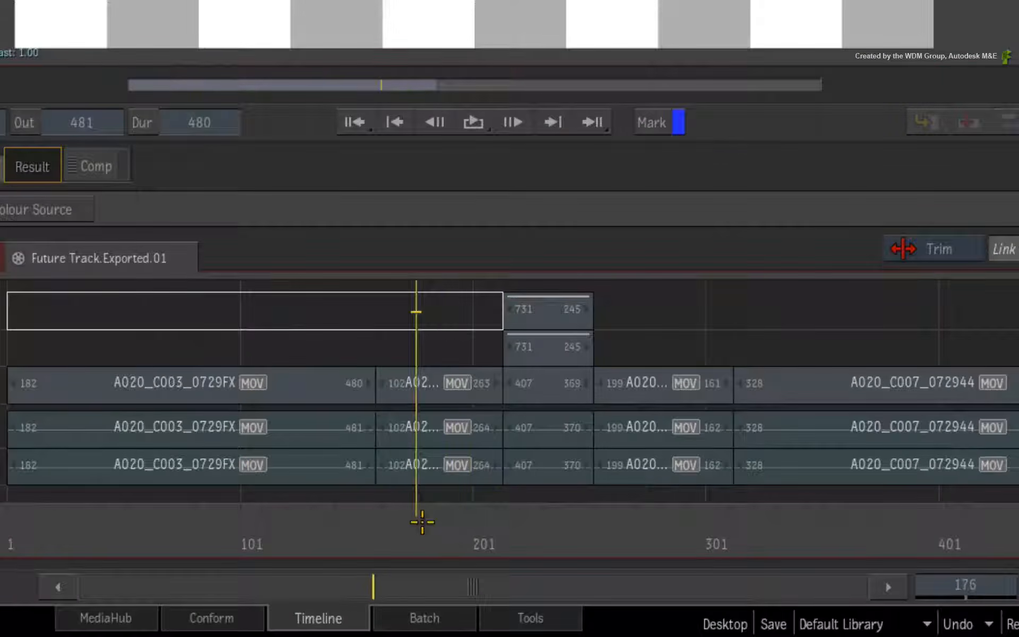
mouse_move(422, 522)
left_mouse_down()
mouse_move(952, 553)
mouse_move(950, 541)
mouse_move(1003, 542)
mouse_move(528, 509)
mouse_move(440, 514)
left_mouse_up()
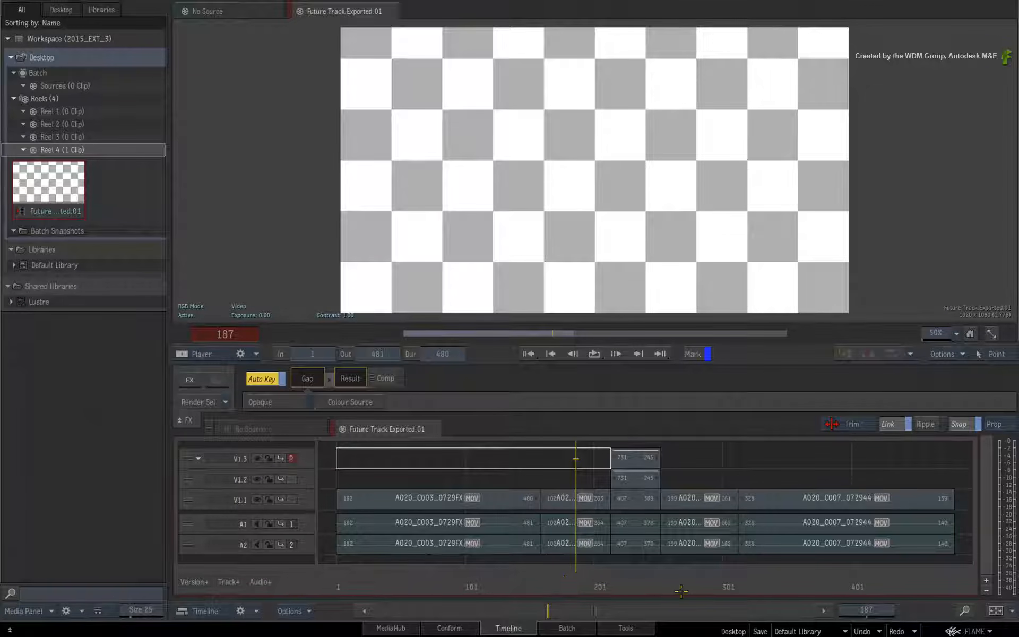
left_click_drag(681, 591, 739, 583)
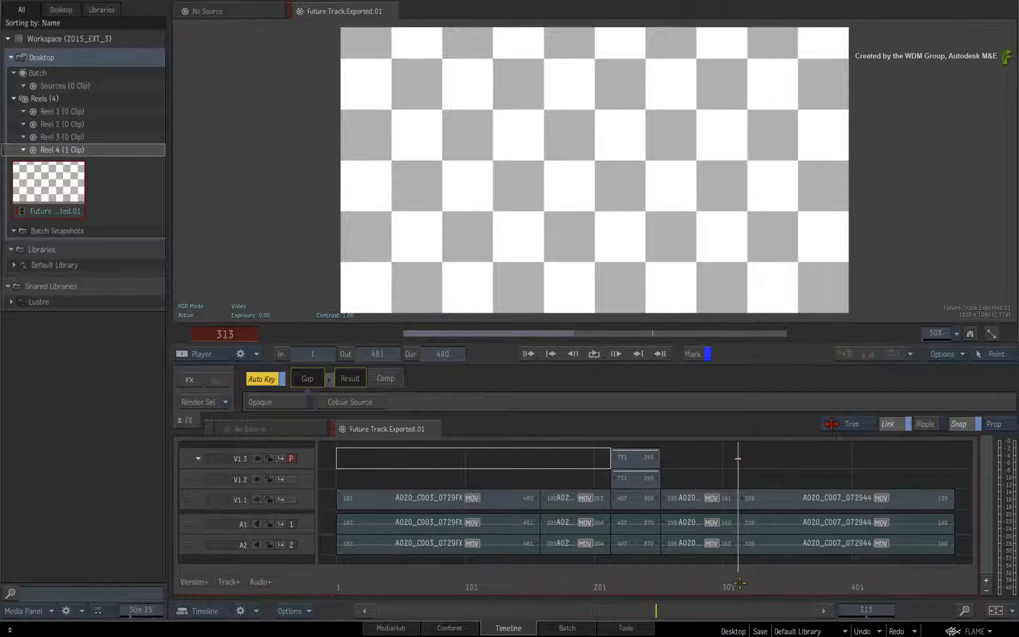
left_click(583, 575)
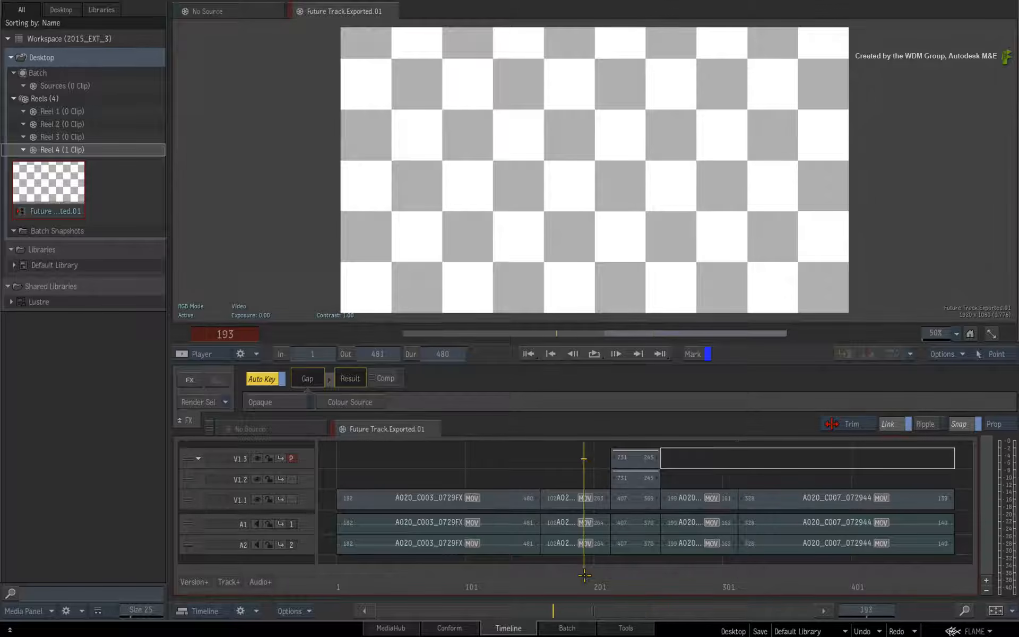
left_click_drag(583, 574, 580, 575)
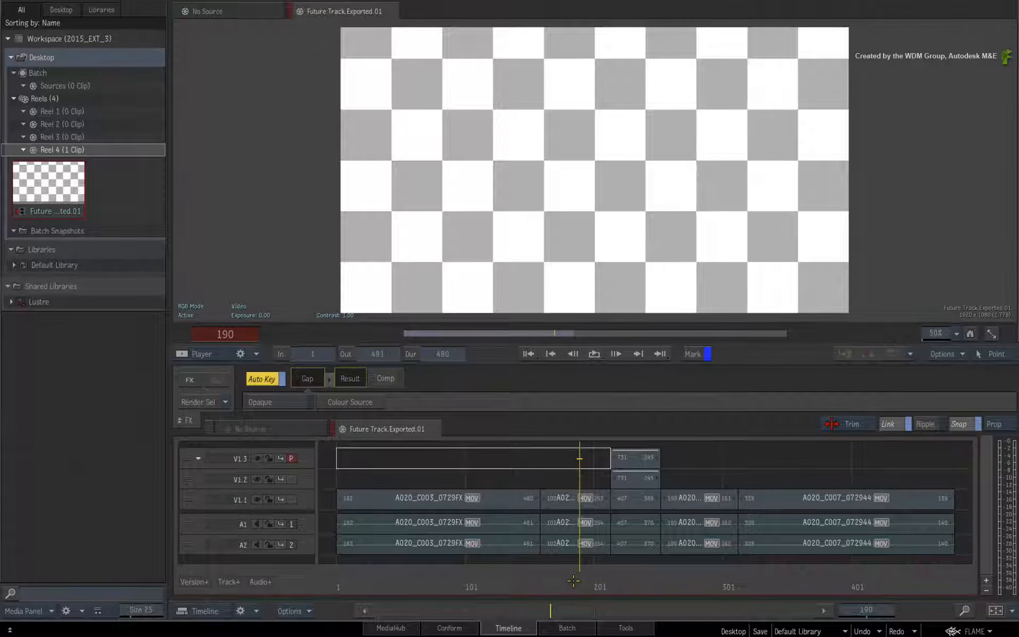
left_click_drag(584, 575, 335, 541)
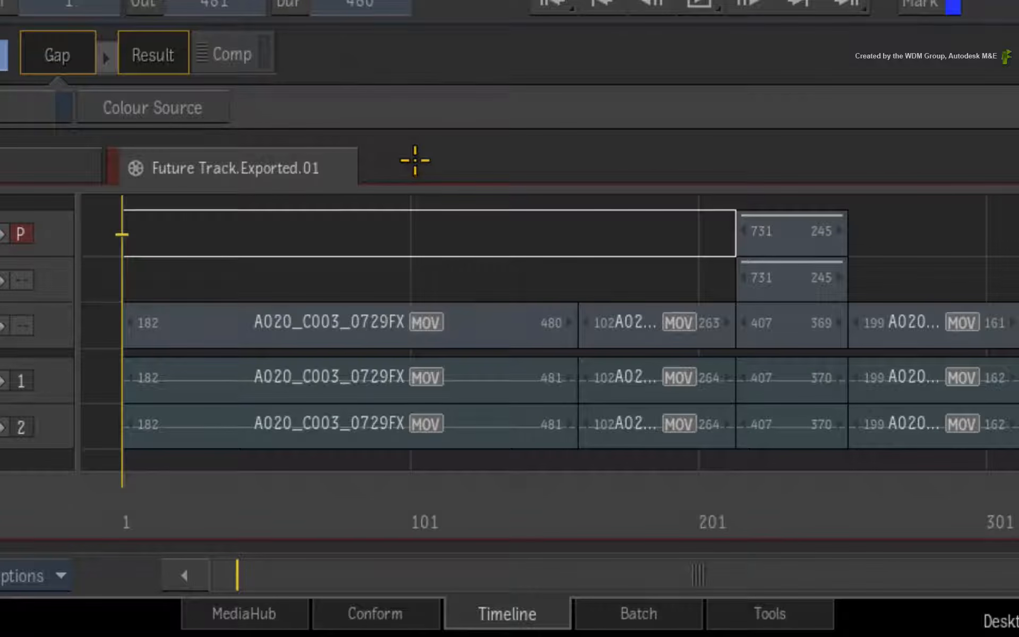
Back in Conform, select all segments and unlink their media, confirming the operation
left_click(325, 613)
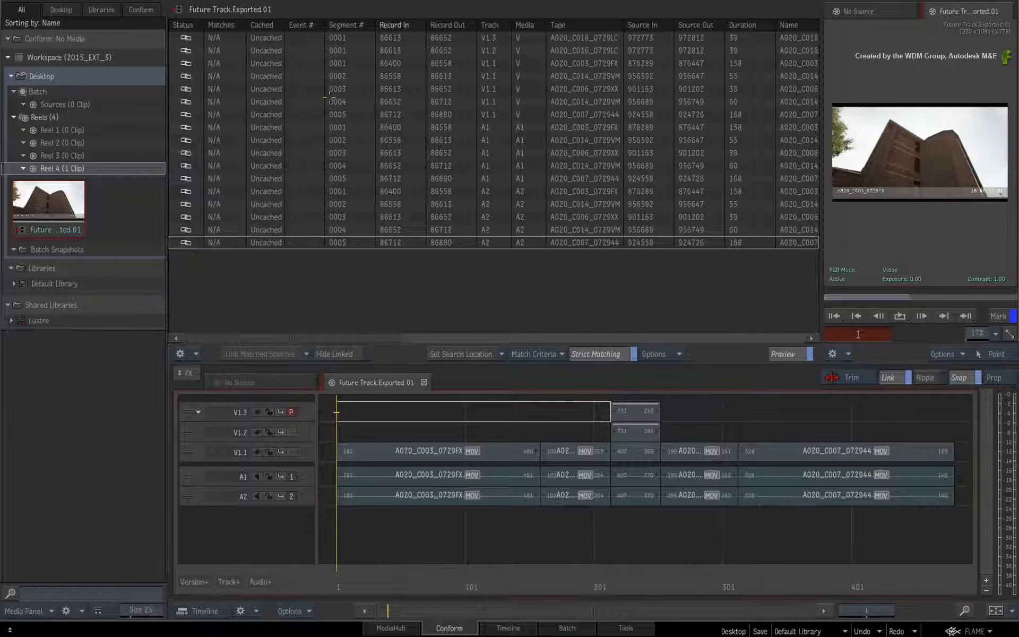
left_click(312, 39)
key("ctrl+a")
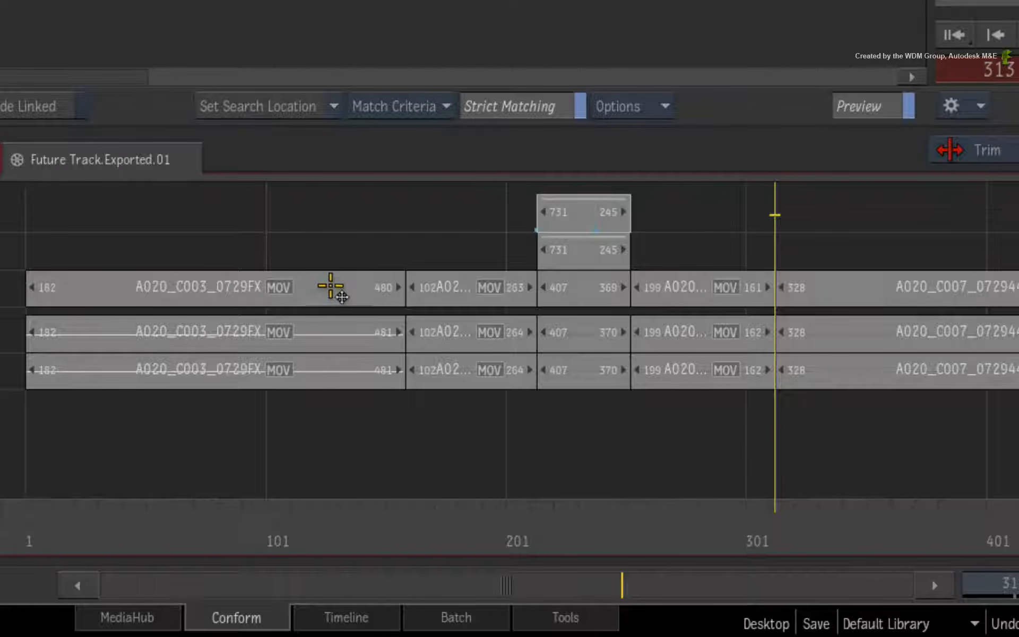
right_click(333, 288)
mouse_move(451, 386)
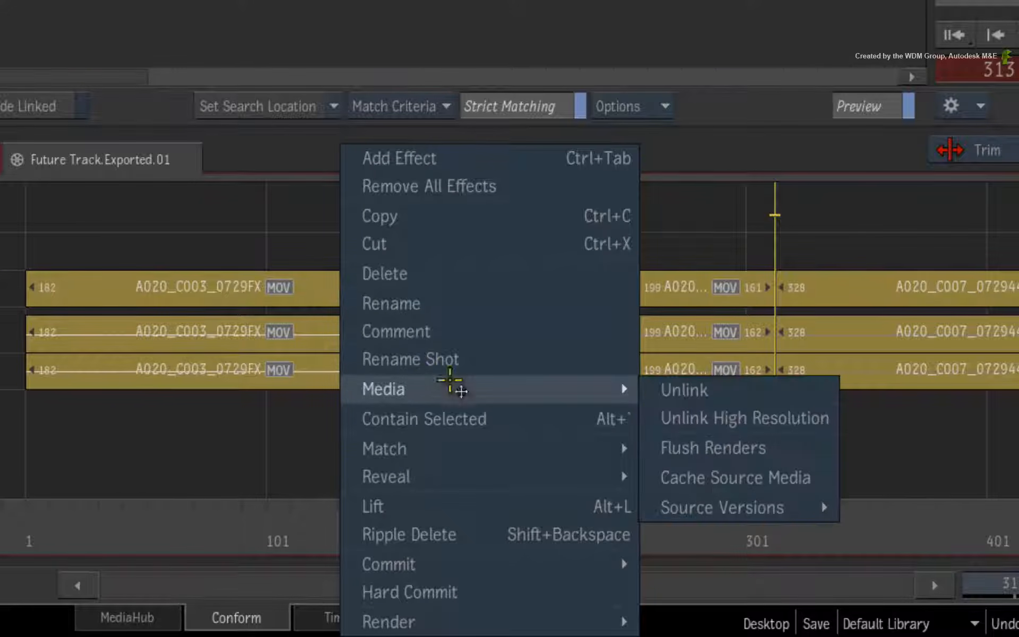
left_click(719, 396)
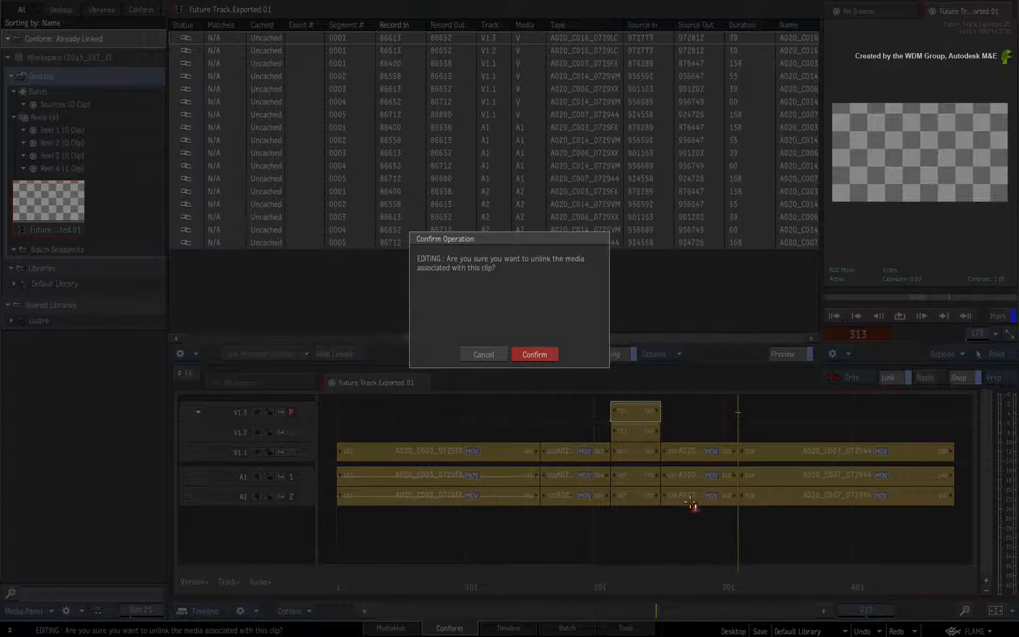
left_click(544, 352)
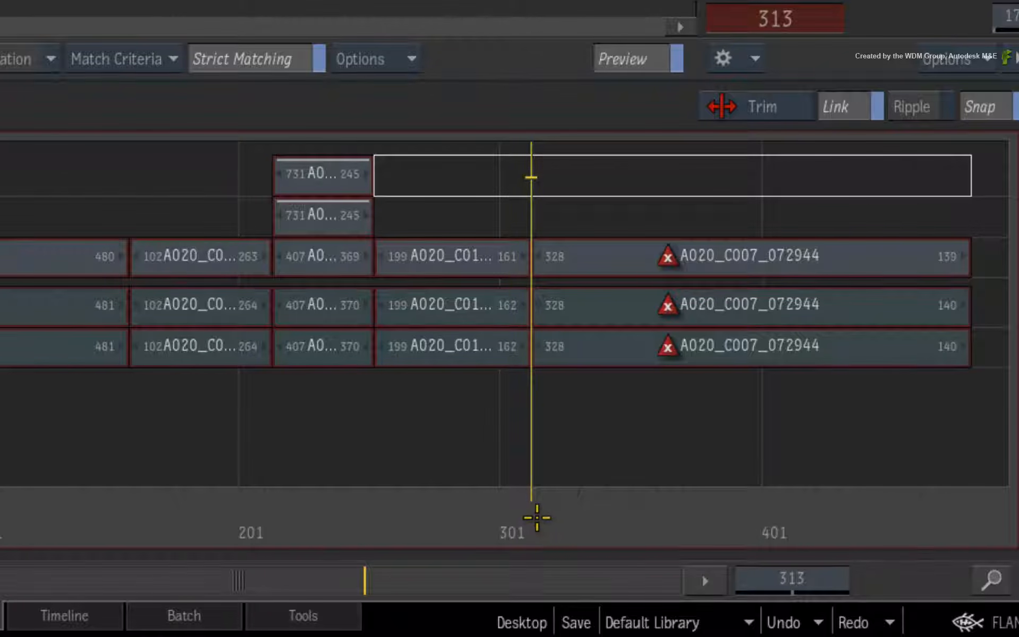
Undo and then redo the media unlink
left_click_drag(740, 580, 686, 575)
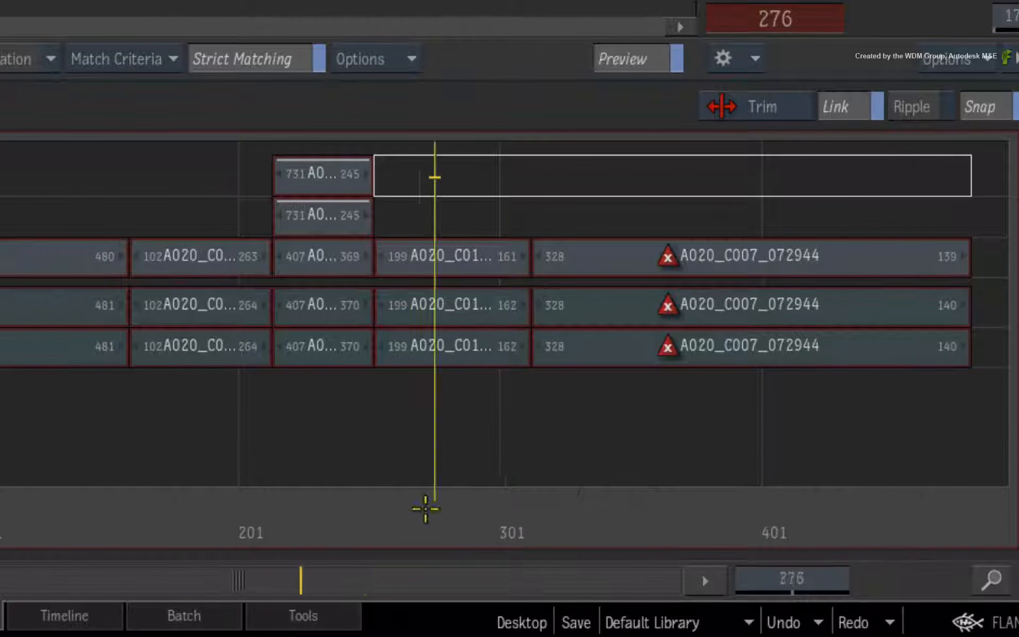
left_click_drag(425, 509, 7, 457)
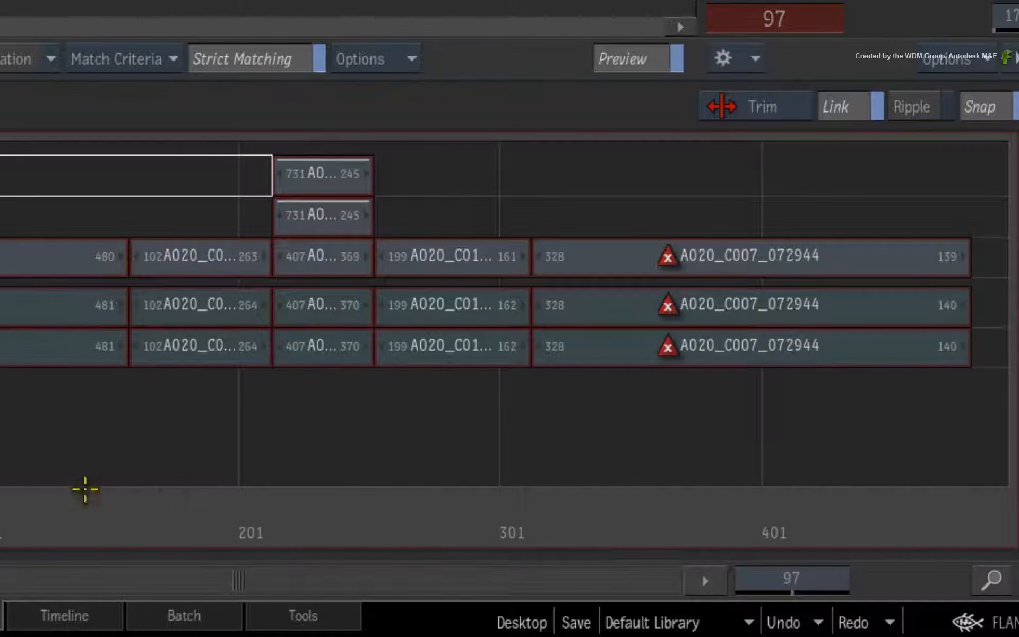
left_click(796, 623)
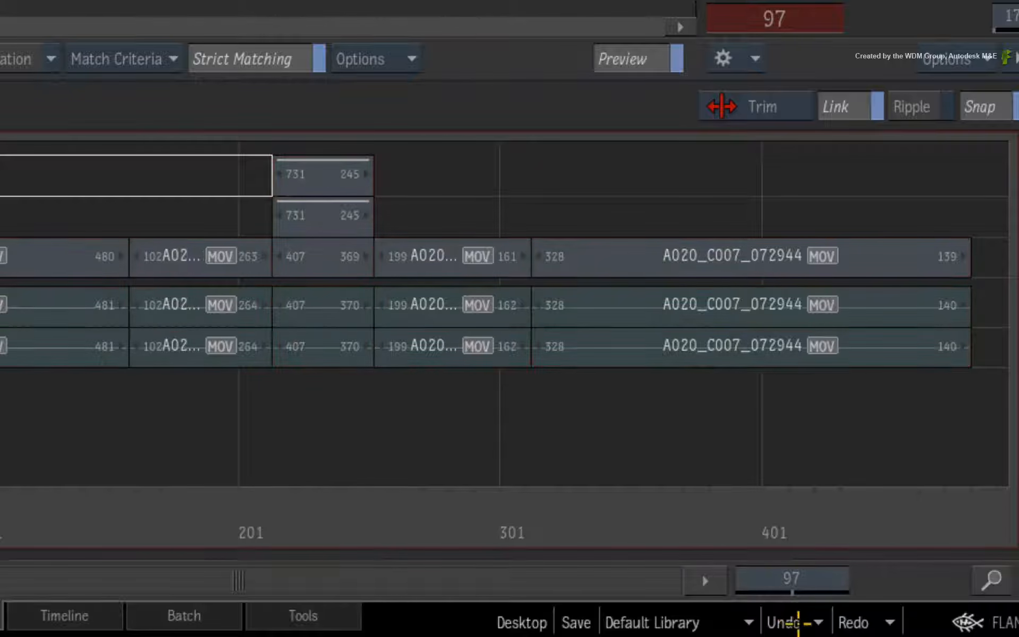
left_click(854, 622)
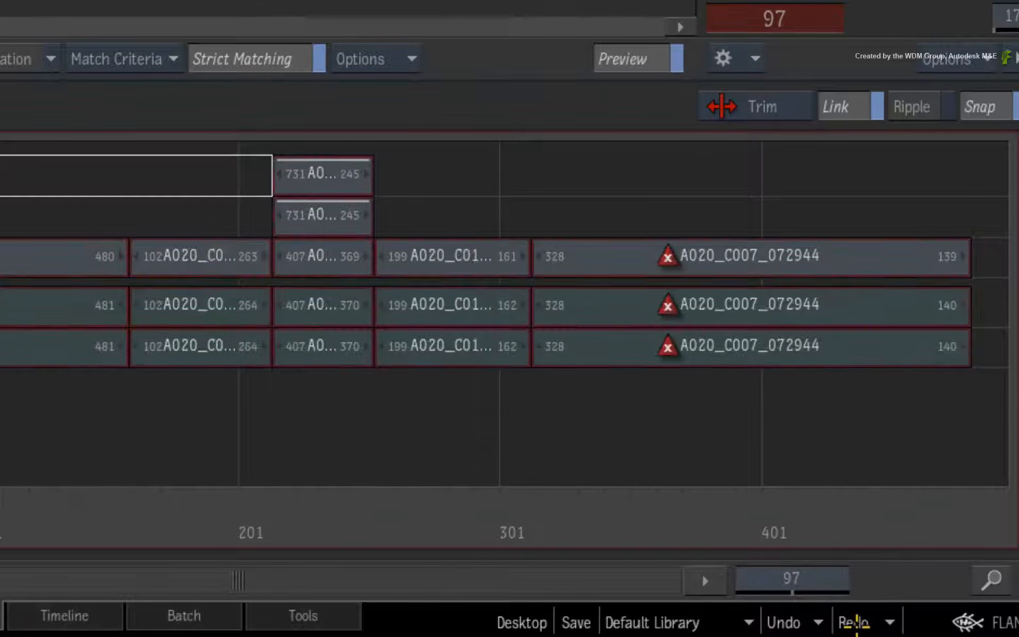
Select all entries in the conform list and relink them using Link To Media File
left_click_drag(452, 551, 336, 557)
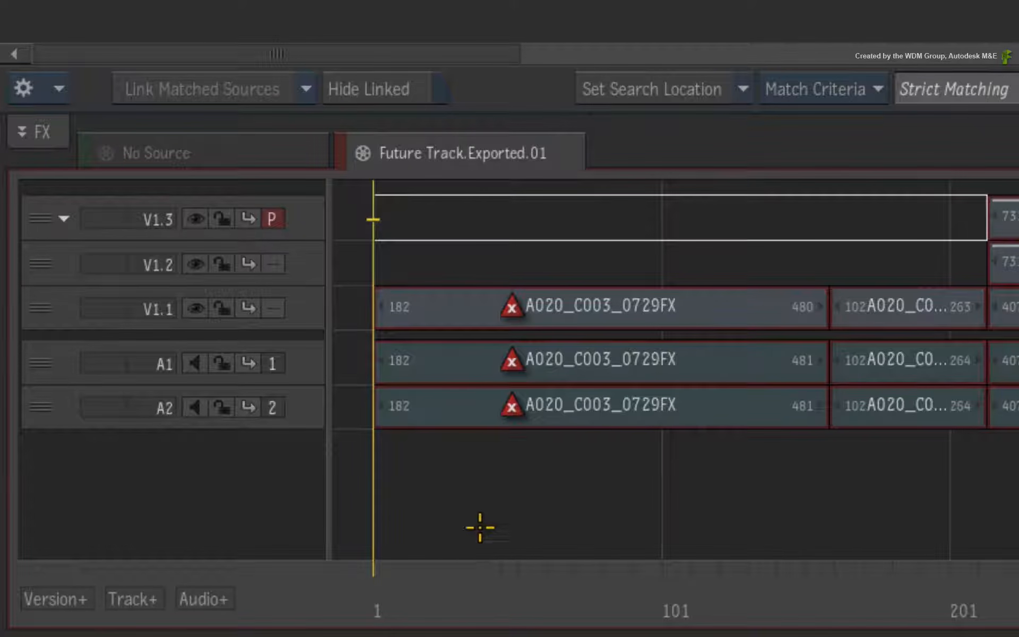
left_click(466, 319)
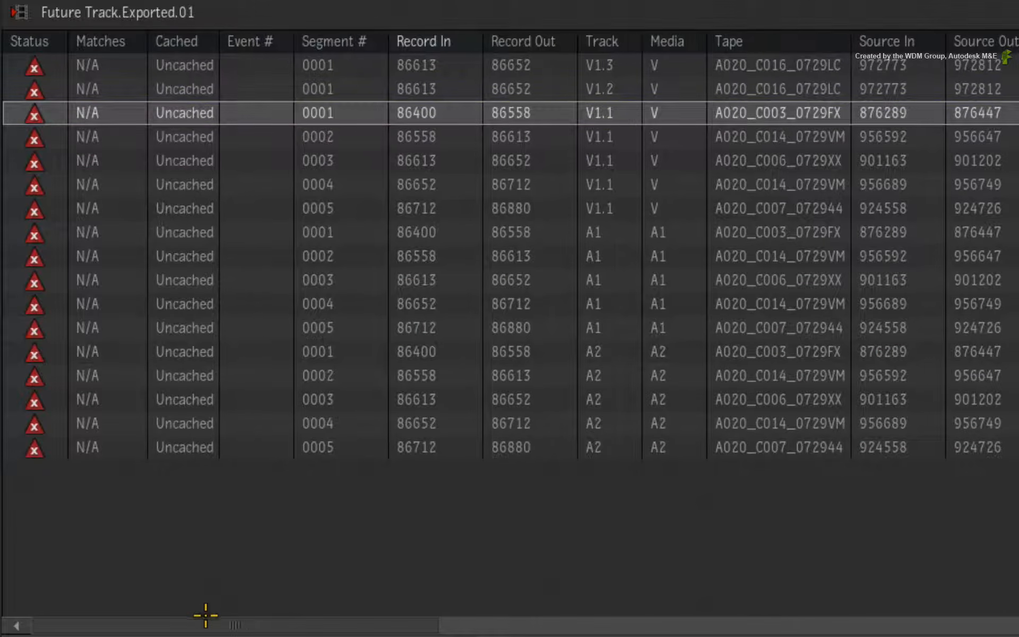
left_click_drag(212, 624, 651, 629)
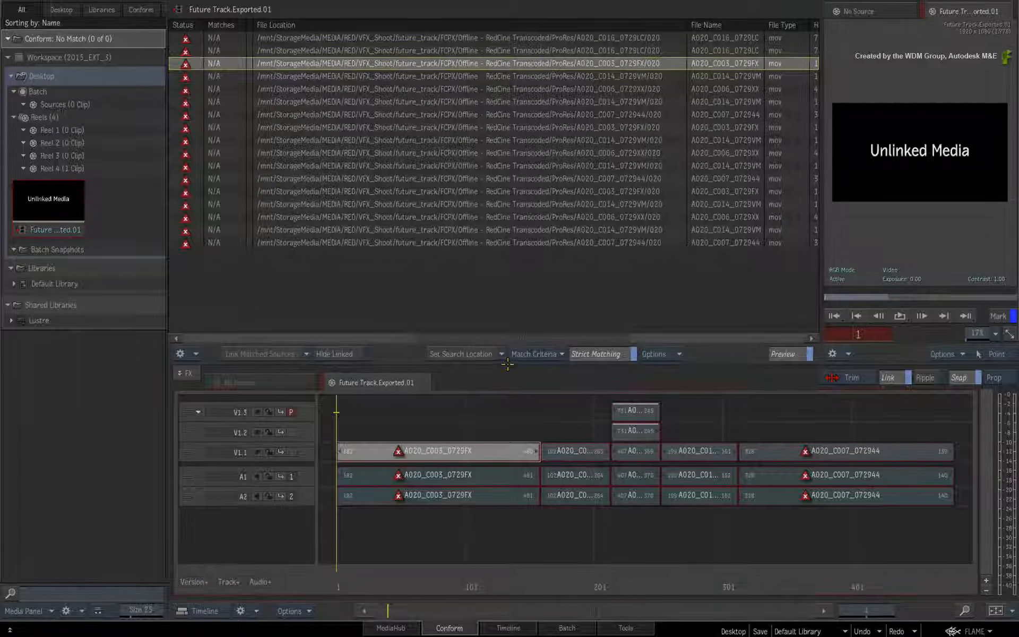
left_click(425, 525)
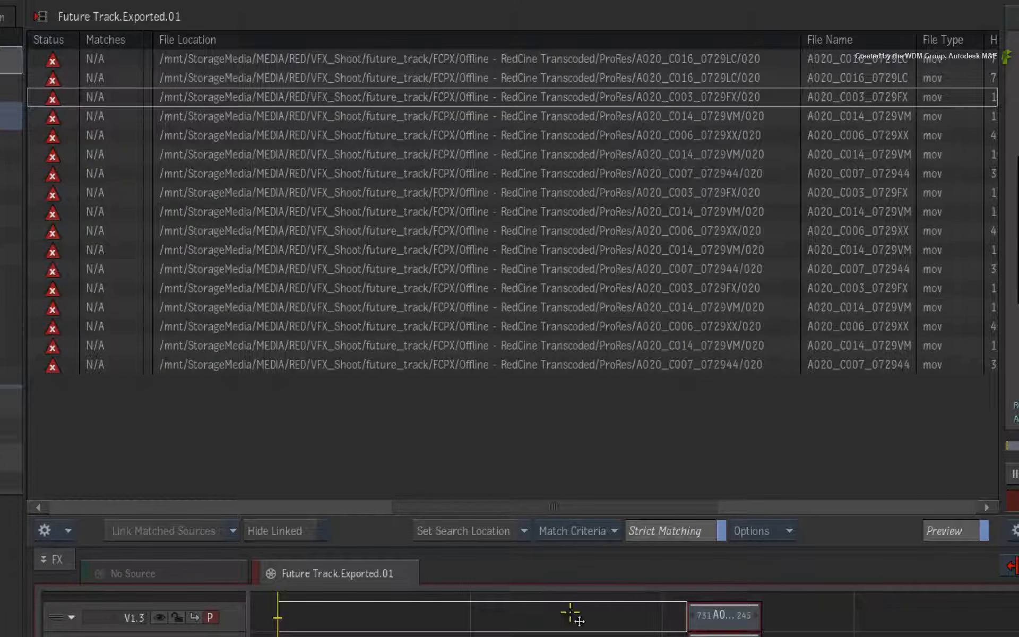
key("ctrl+a")
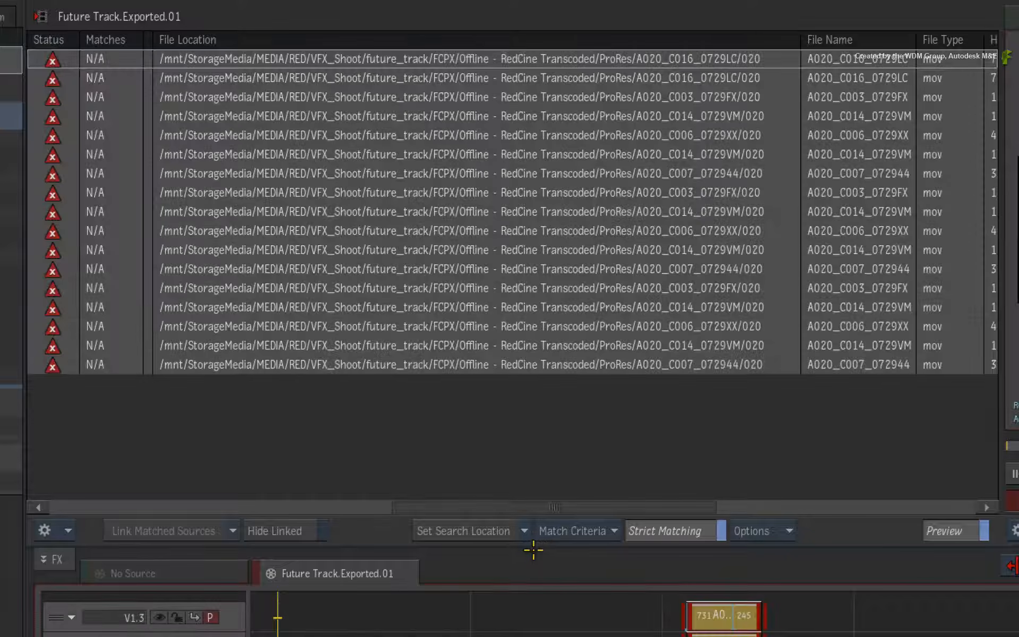
left_click(523, 529)
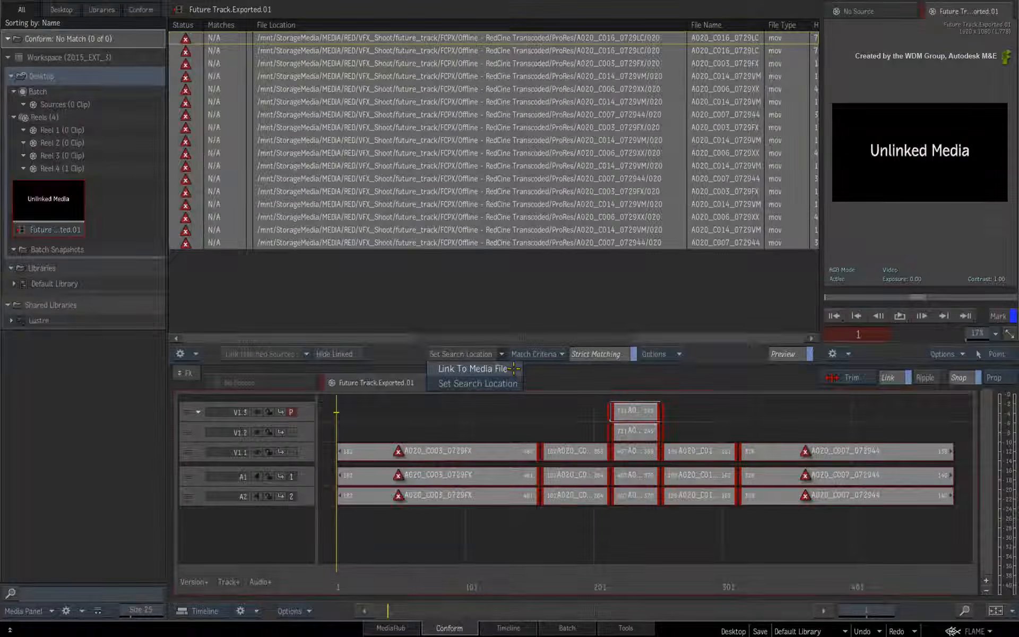
left_click(541, 552)
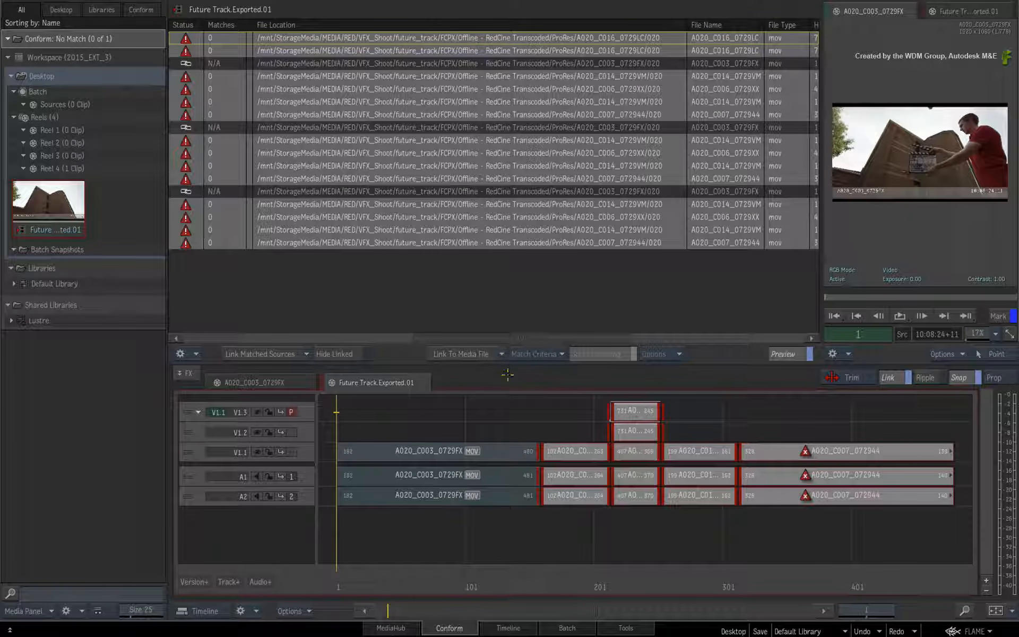
Turn on Hide Linked to filter linked sources out of the conform list
left_click(420, 529)
left_click_drag(344, 575, 343, 532)
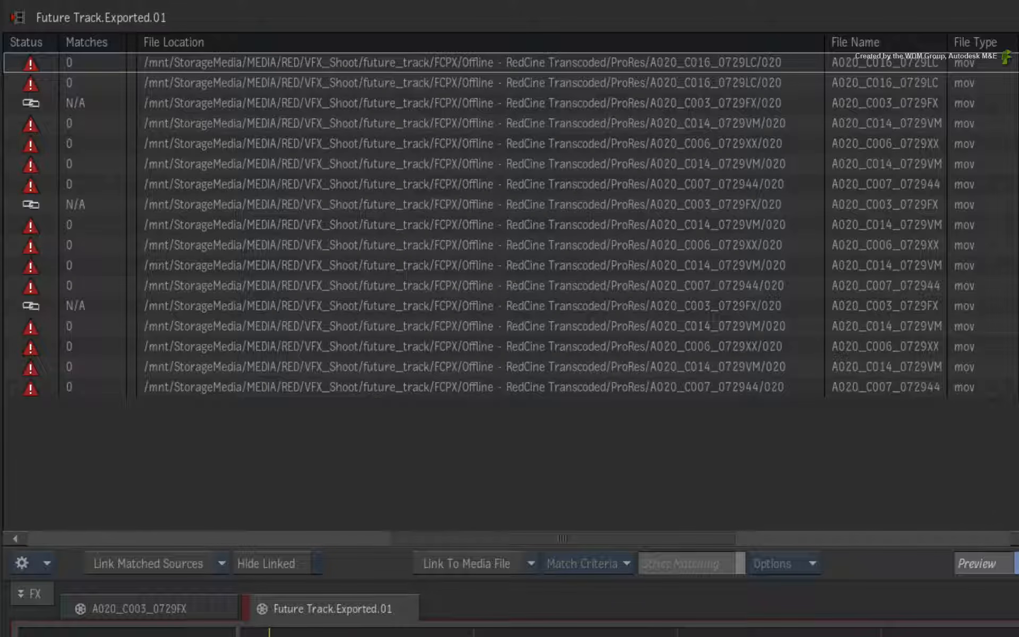
left_click(302, 561)
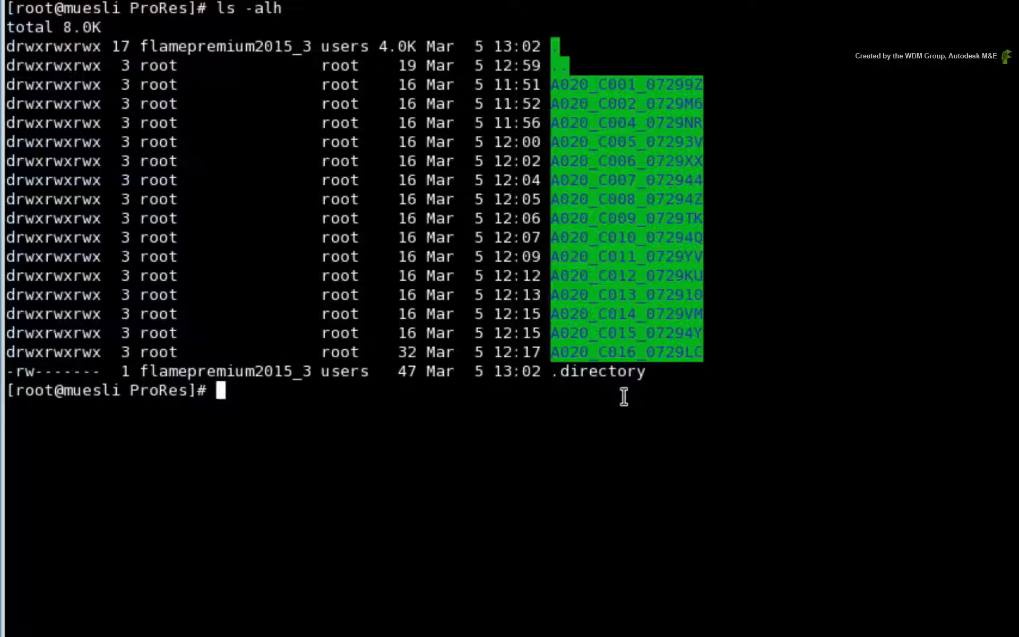
Switch to the terminal and print the current working directory with pwd
type("pwd")
key("Return")
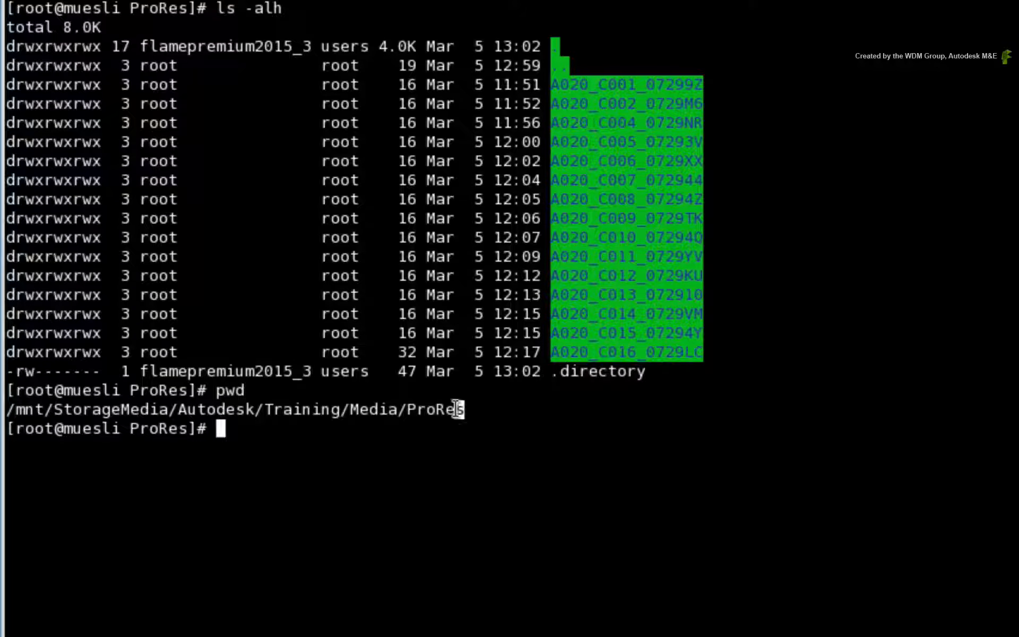
Copy the /mnt/StorageMedia/Autodesk/Training/Media/ProRes path from the terminal and paste it as the file location prefix for all conform entries
left_click_drag(458, 409, 8, 419)
key("ctrl+c")
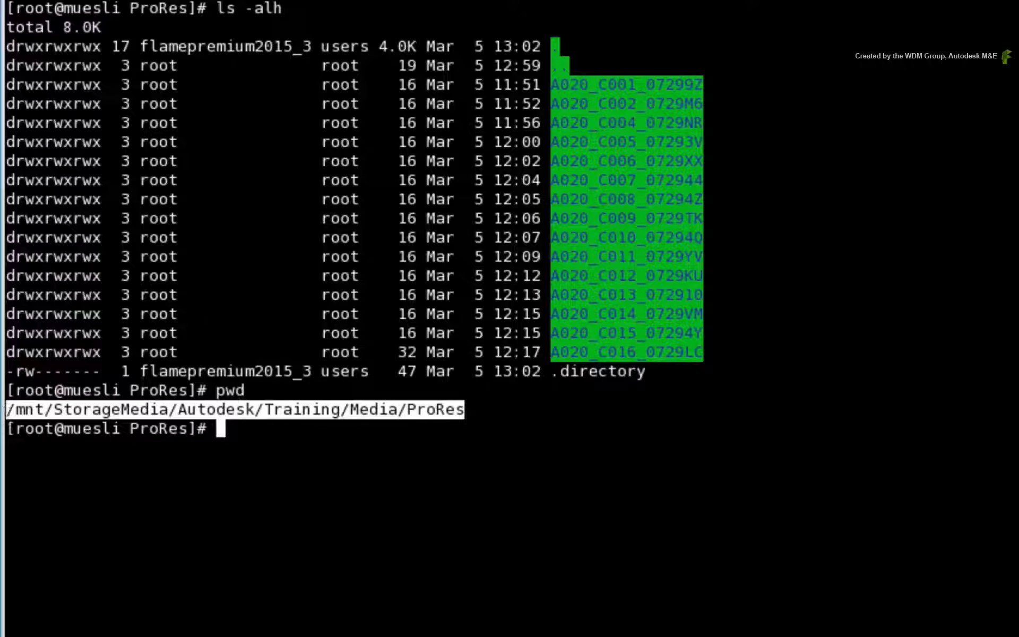
key("alt+Tab")
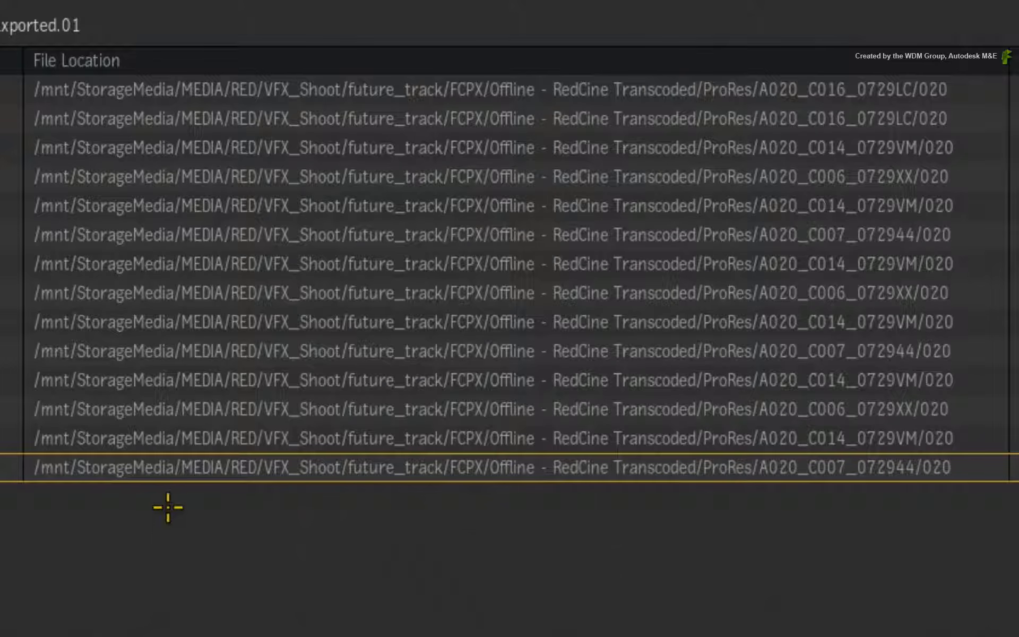
key("ctrl+a")
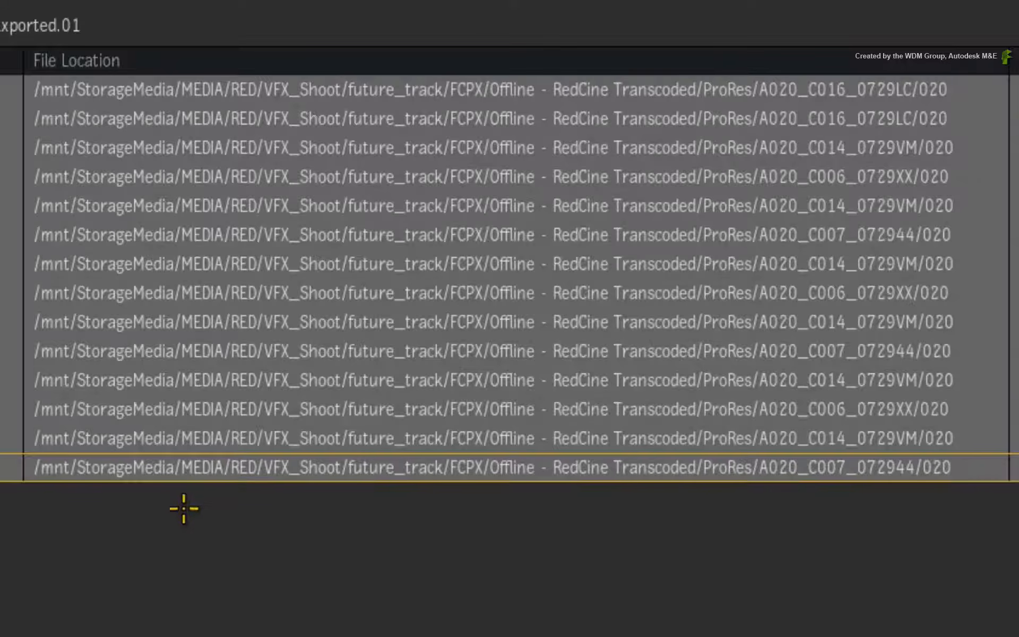
double_click(770, 91)
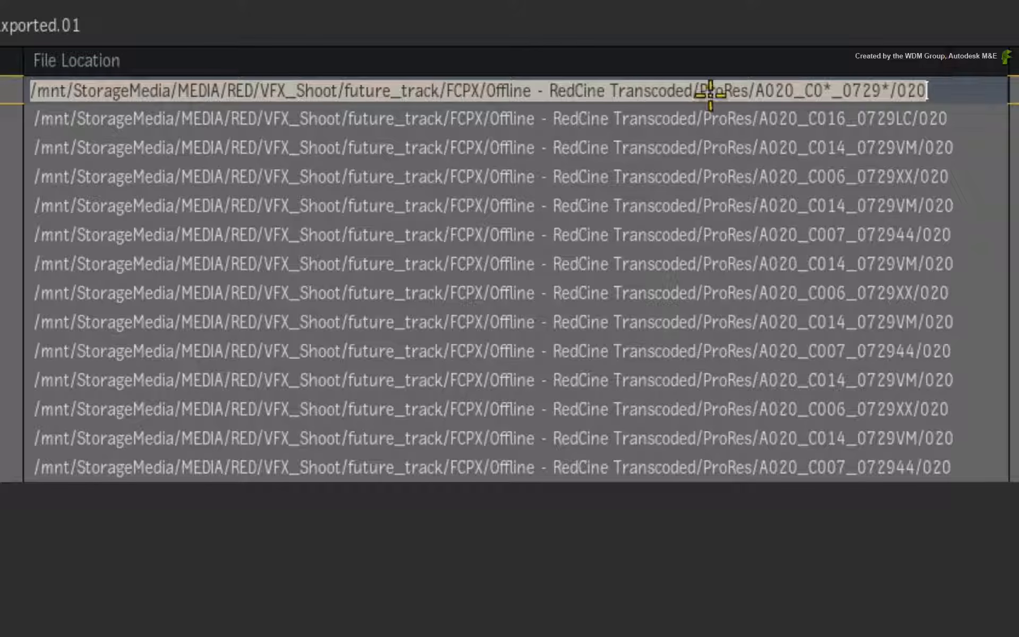
left_click(733, 90)
left_click_drag(750, 90, 31, 91)
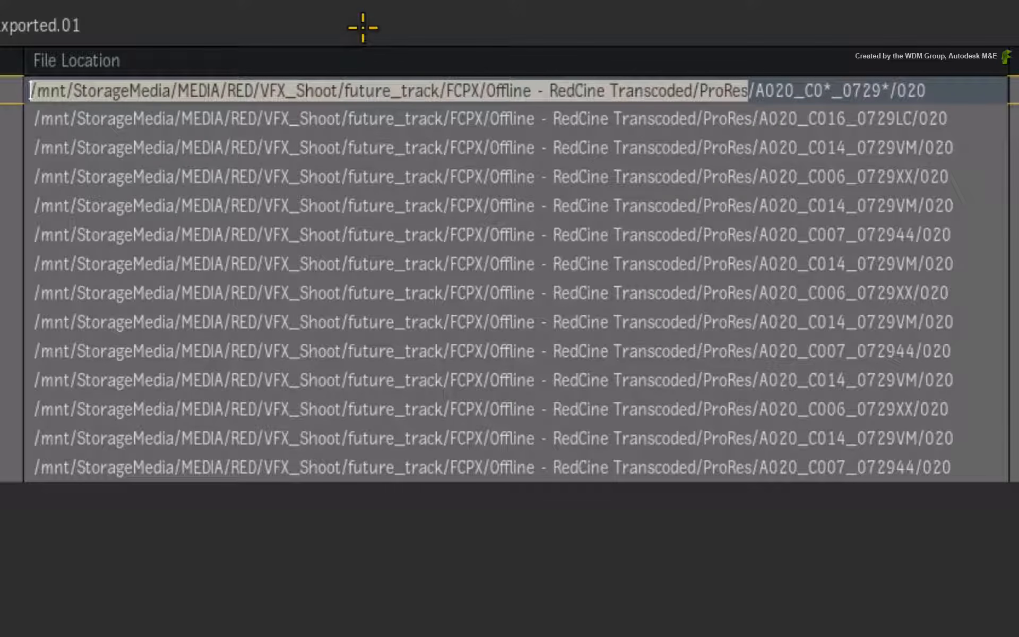
key("ctrl+v")
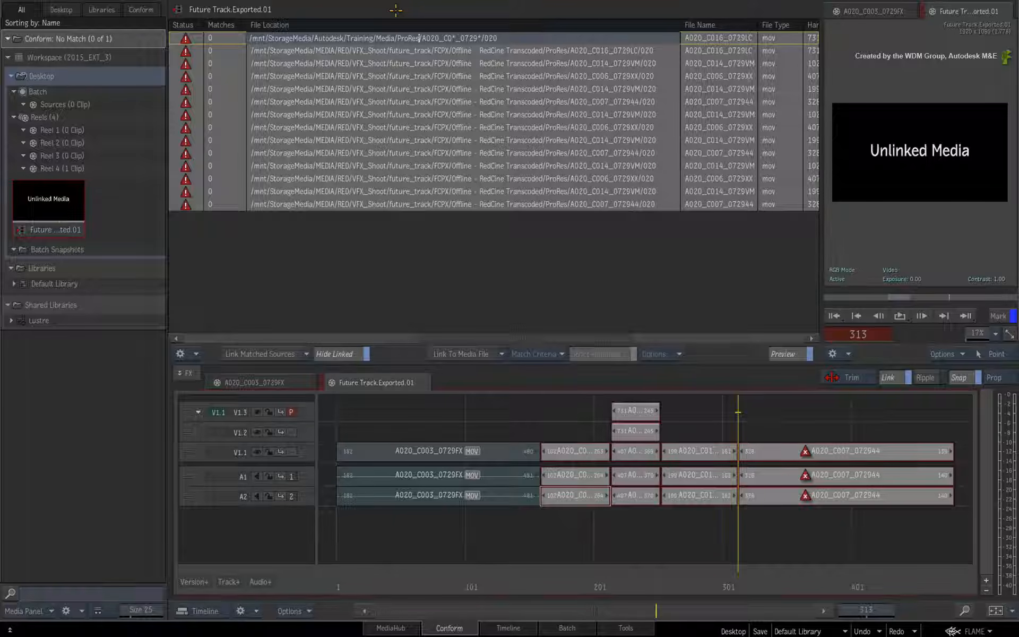
key("Return")
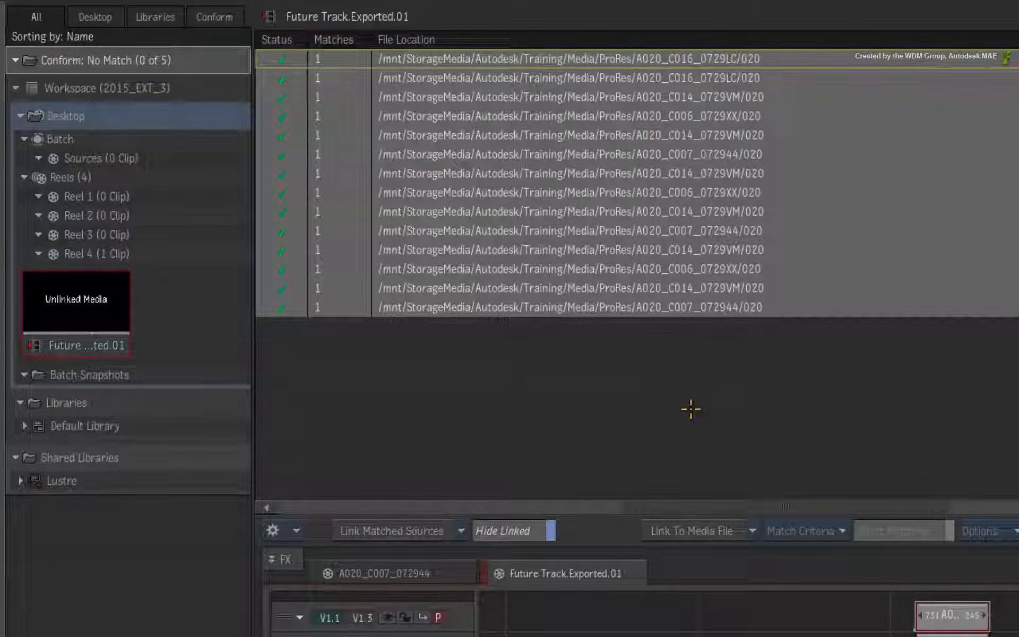
Link the matched sources, then turn off Hide Linked to show all entries again
left_click(402, 529)
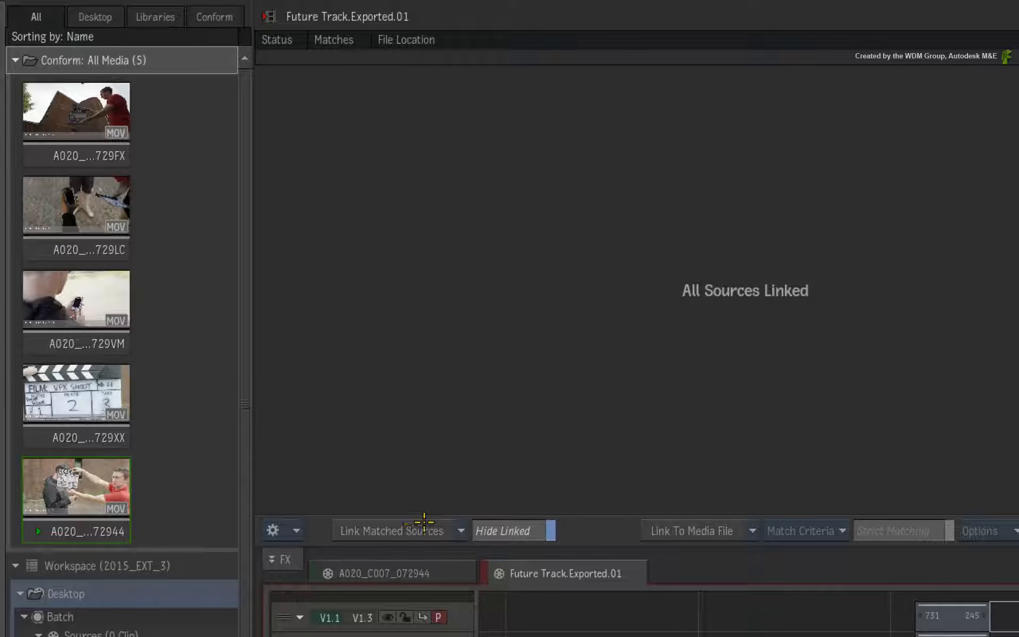
left_click(504, 528)
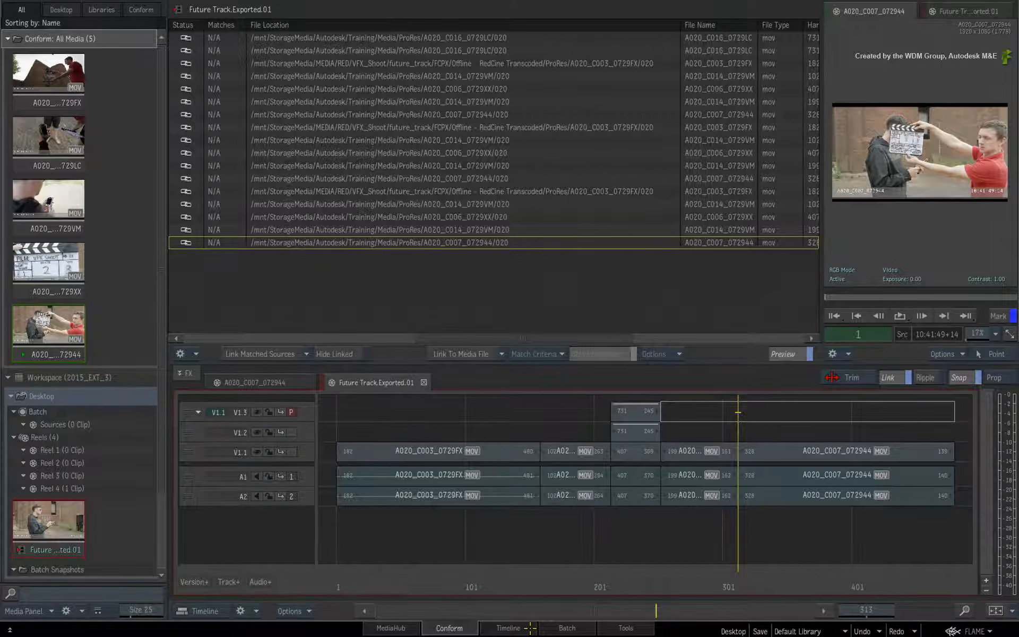
Switch to the Timeline view and scrub through the sequence to review the relinked clips
left_click(529, 628)
left_click_drag(731, 574, 884, 561)
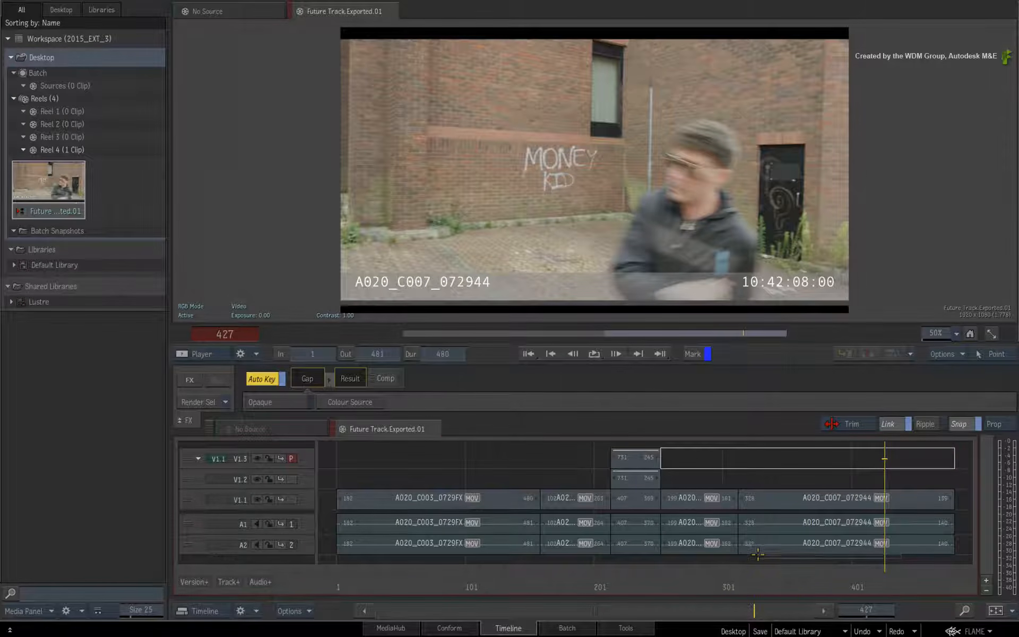
left_click_drag(758, 554, 926, 589)
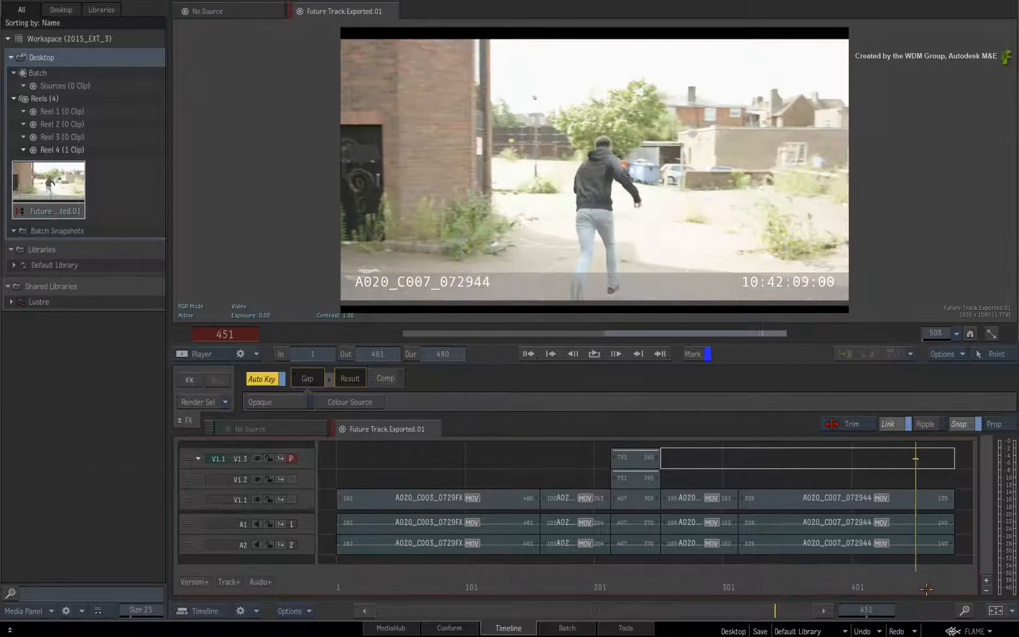